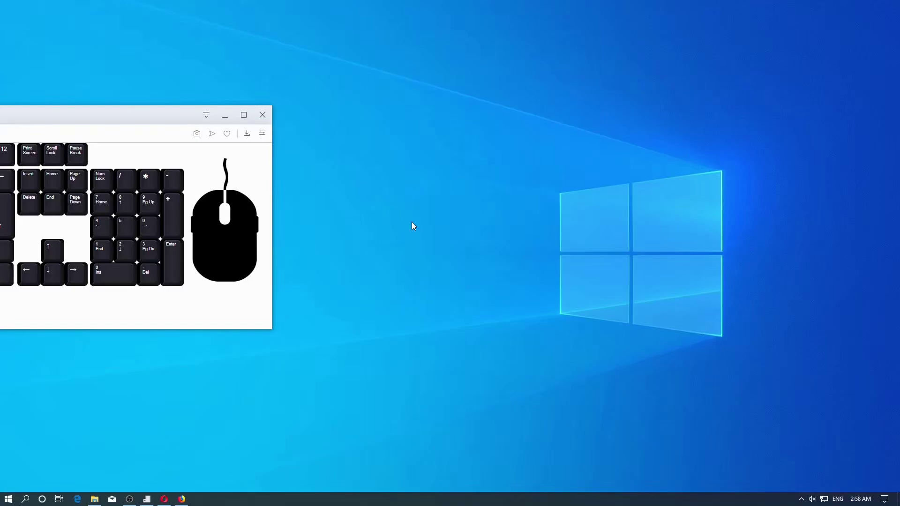
left_click(412, 223)
right_click(412, 226)
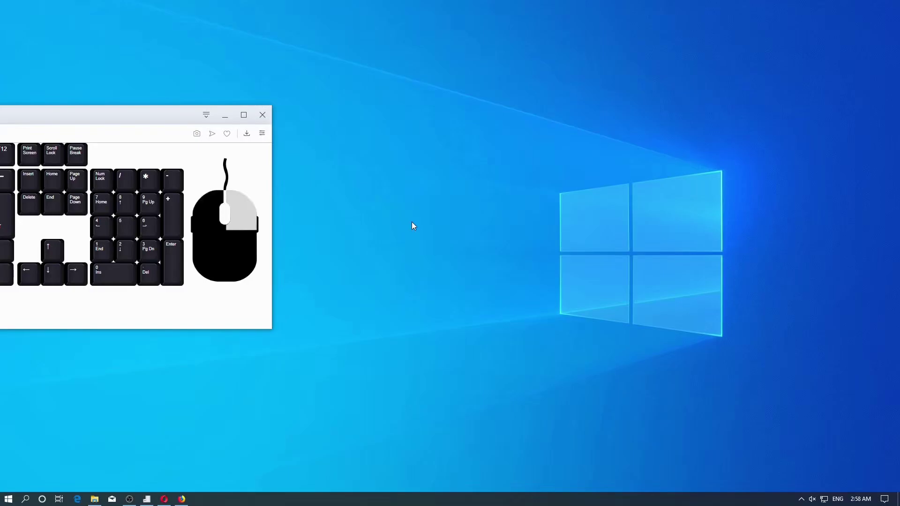
left_click(399, 232)
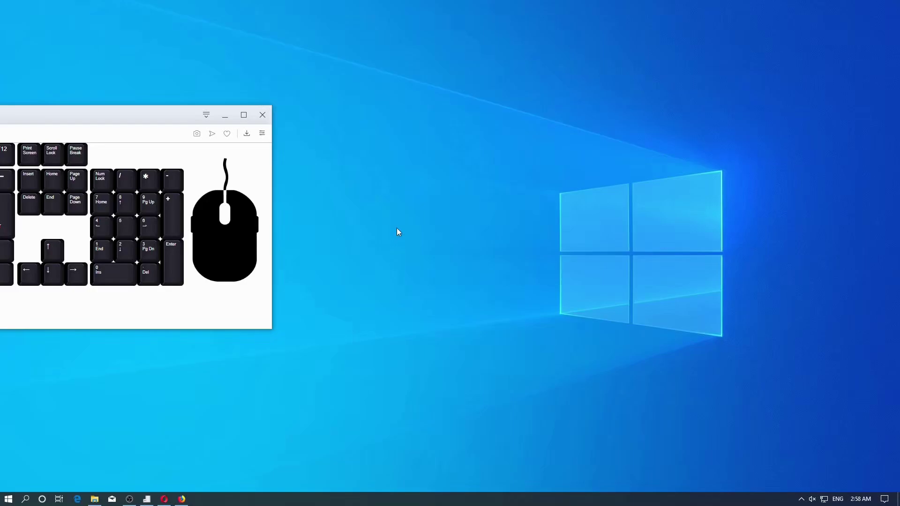
middle_click(397, 232)
middle_click(396, 229)
middle_click(396, 228)
Step: Switch to the Doc folder window and select the Book1 file, followed by the dd PDF
key("alt+Tab")
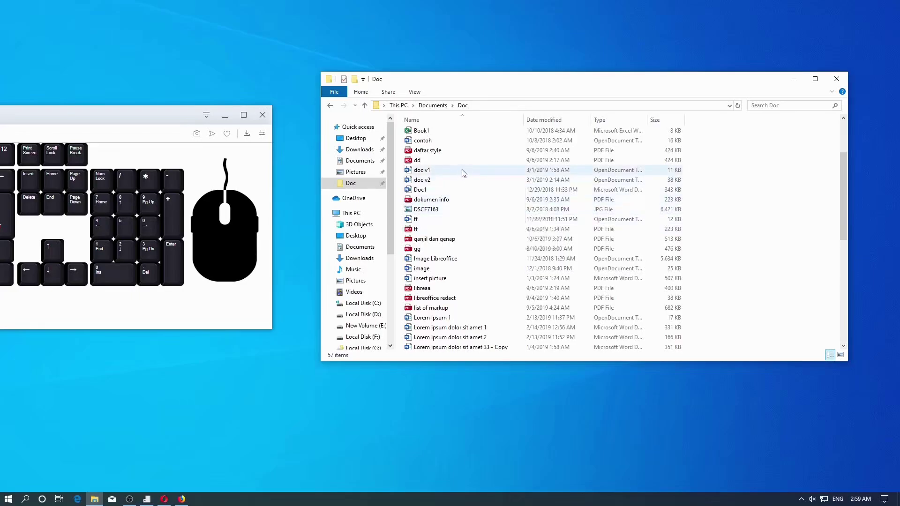
left_click(466, 136)
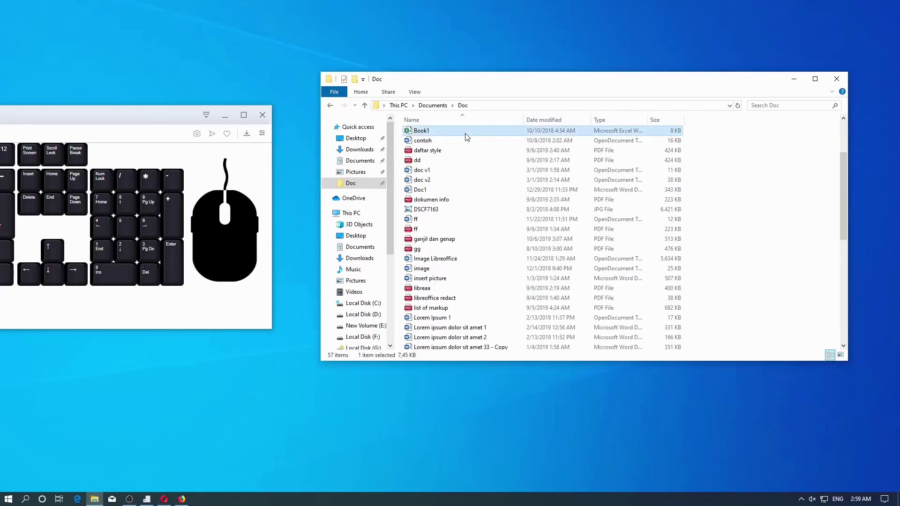
left_click(461, 158)
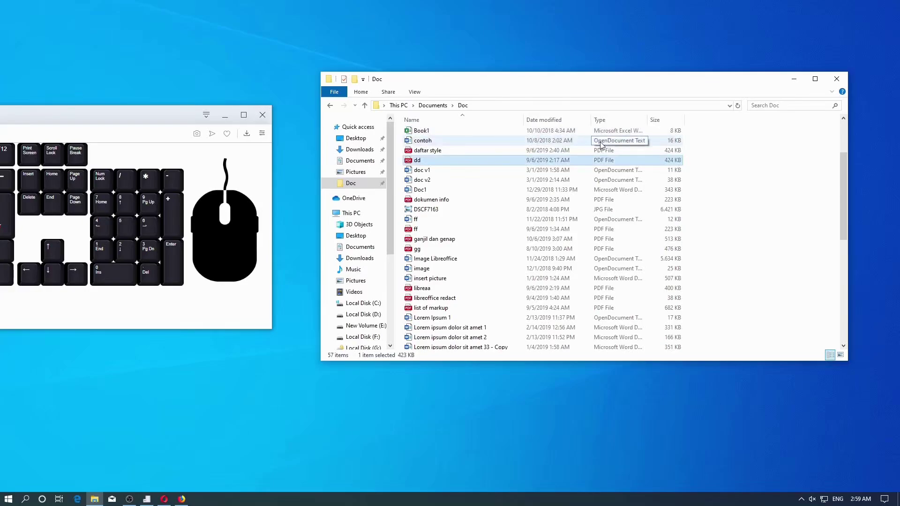
Step: Select the files from Book1 to the end of the Doc folder with a selection box, and clear the selection
left_click(720, 139)
left_click_drag(721, 139, 589, 358)
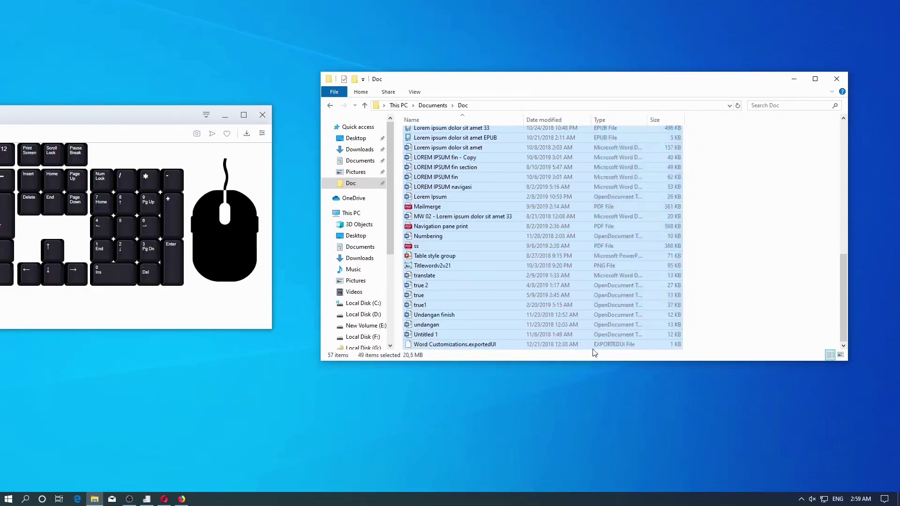
left_click(709, 202)
Step: Open the aa PDF from the Doc folder for viewing and close its viewer
scroll(509, 167, "up", 10)
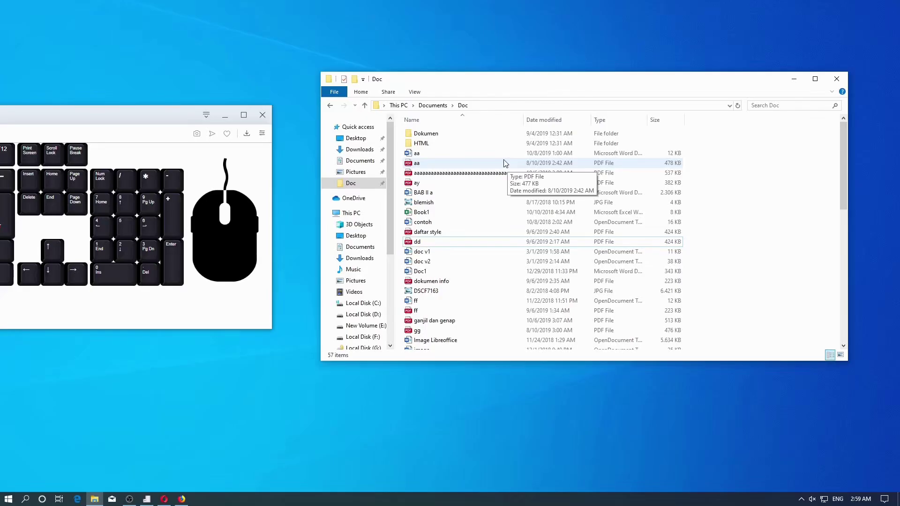
double_click(504, 163)
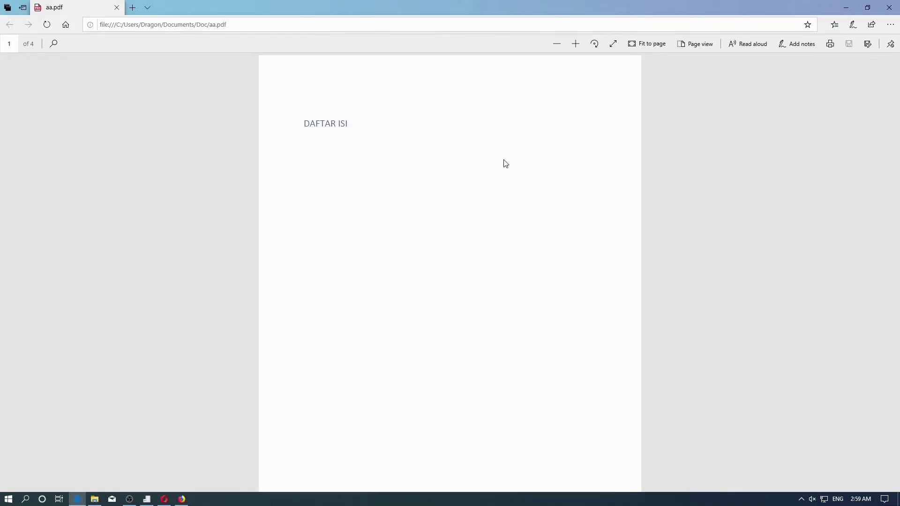
key("alt+F4")
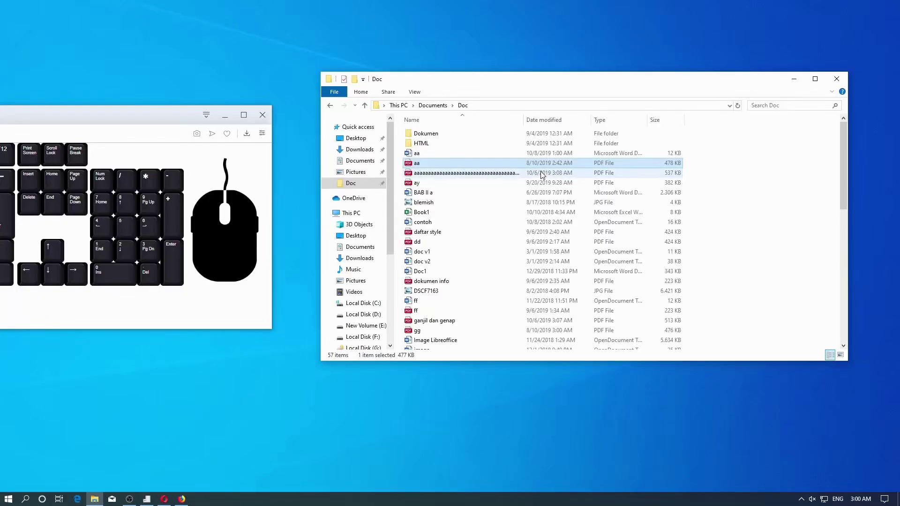
Step: Display the context options of the aa PDF, the taskbar, Start and the empty desktop in turn, and dismiss them
right_click(540, 167)
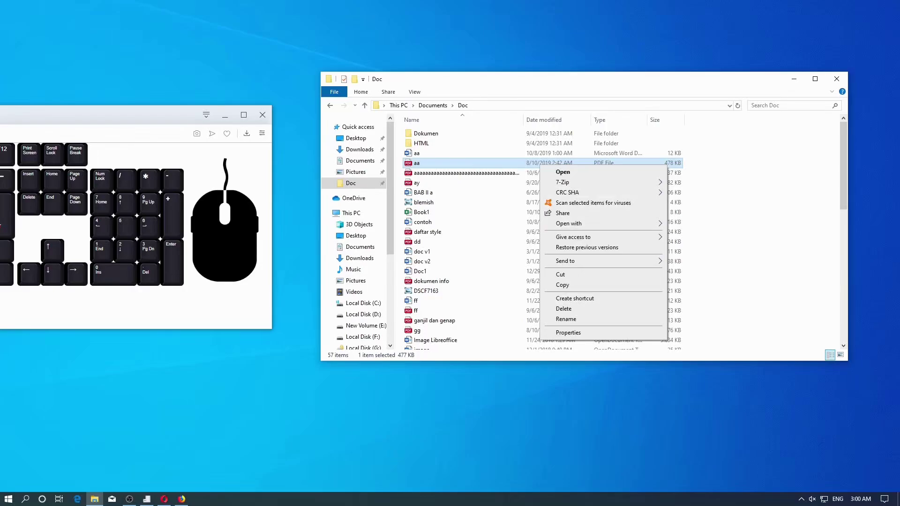
right_click(388, 503)
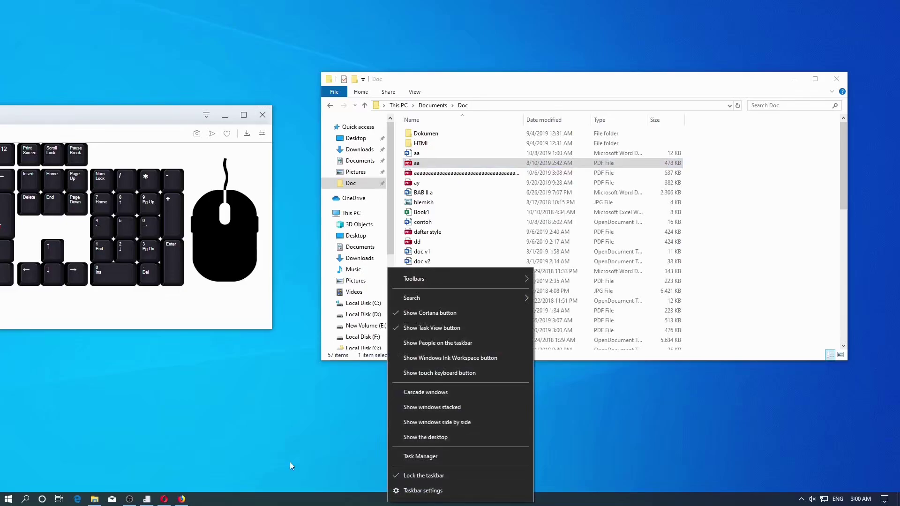
right_click(5, 500)
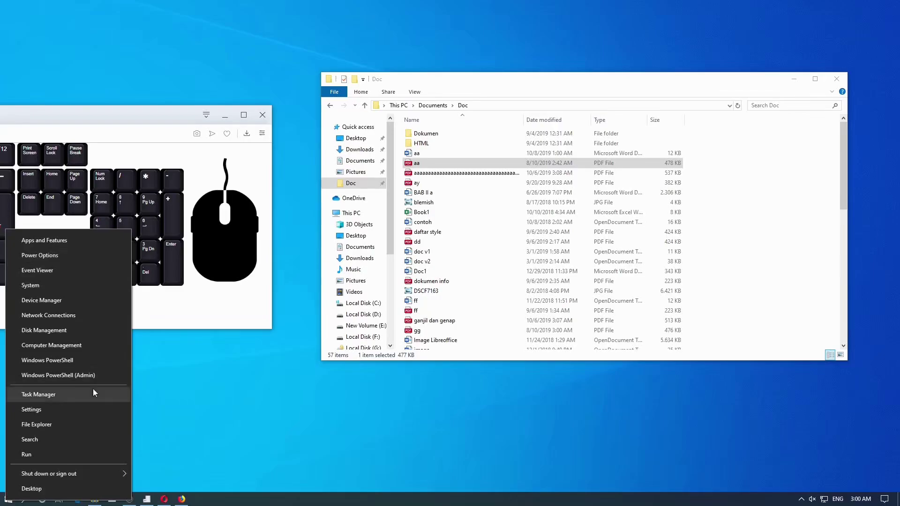
right_click(294, 410)
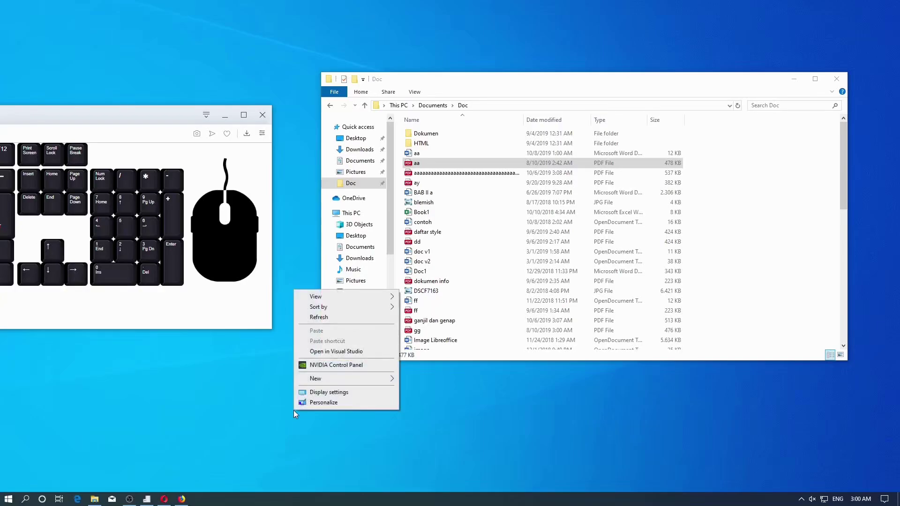
left_click(260, 386)
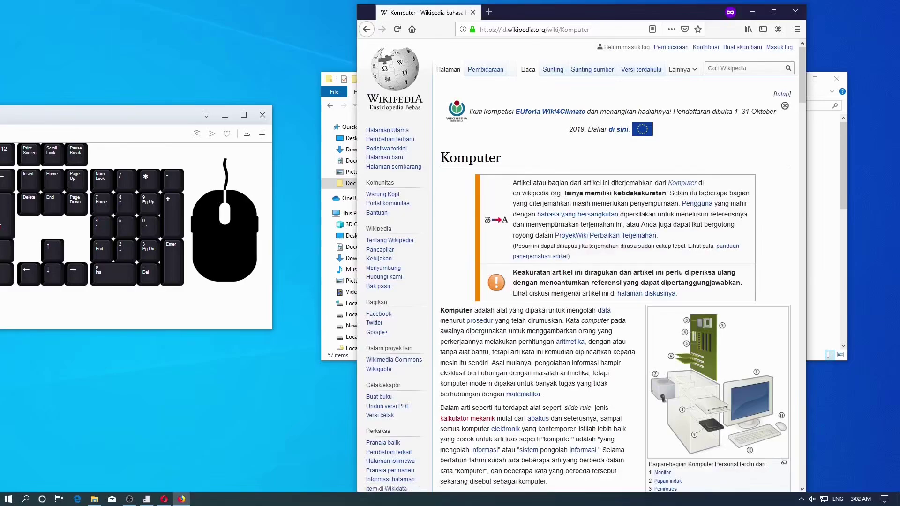
Step: Look through the Komputer Wikipedia article down to the Jenis section and return to its beginning
scroll(545, 229, "down", 4)
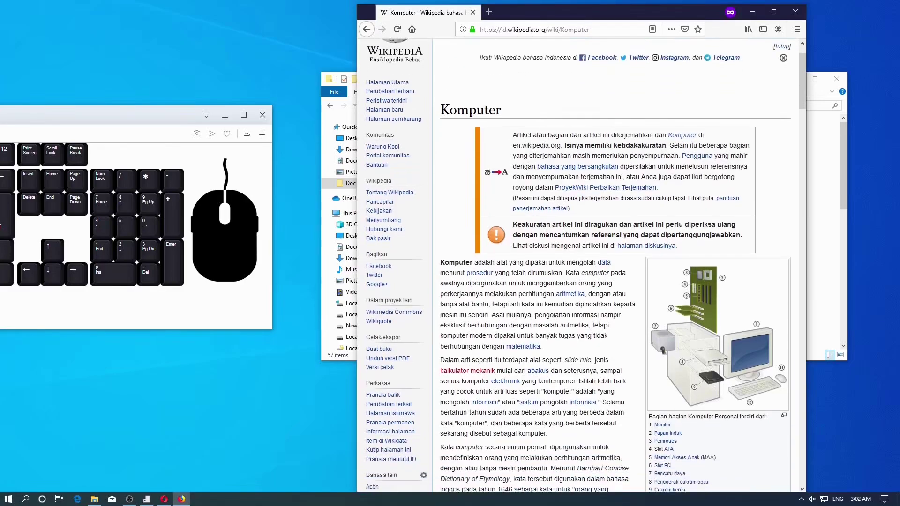
scroll(545, 229, "down", 5)
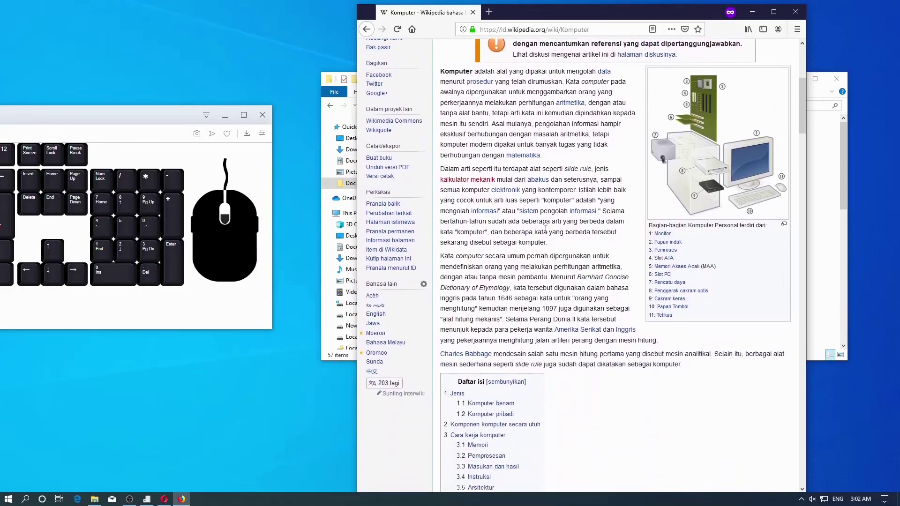
scroll(546, 232, "down", 2)
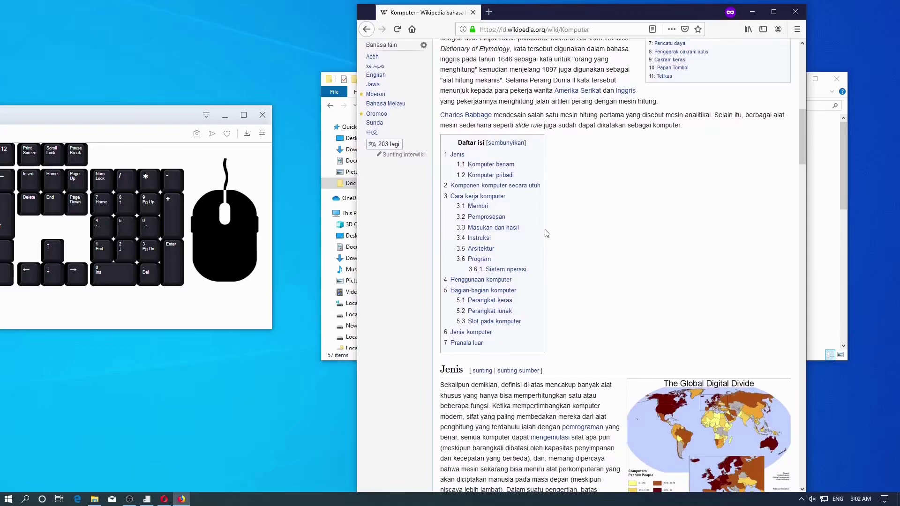
scroll(547, 231, "up", 10)
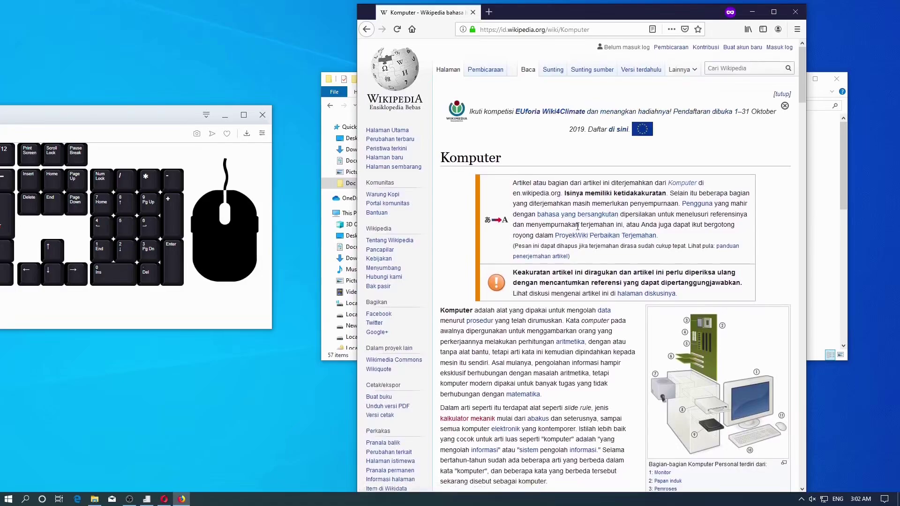
middle_click(577, 226)
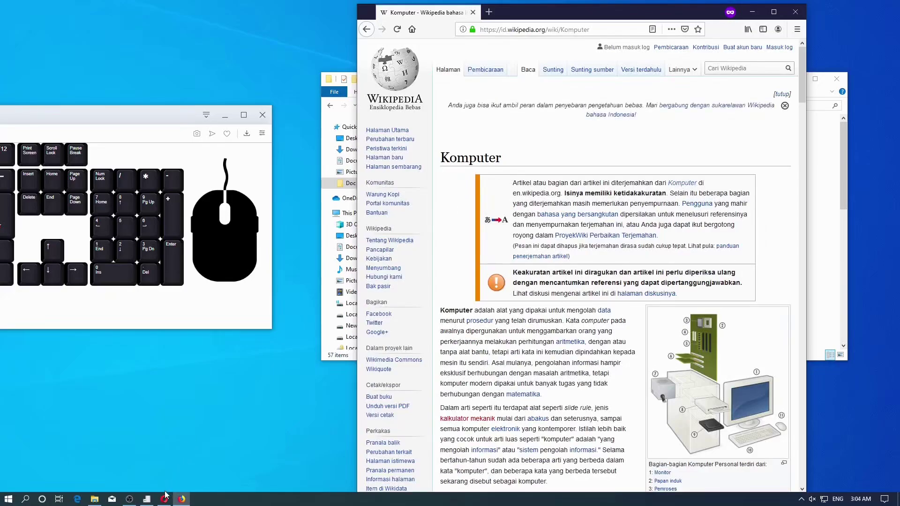
Step: Open several additional Opera windows from the running Opera program on the taskbar
mouse_move(163, 501)
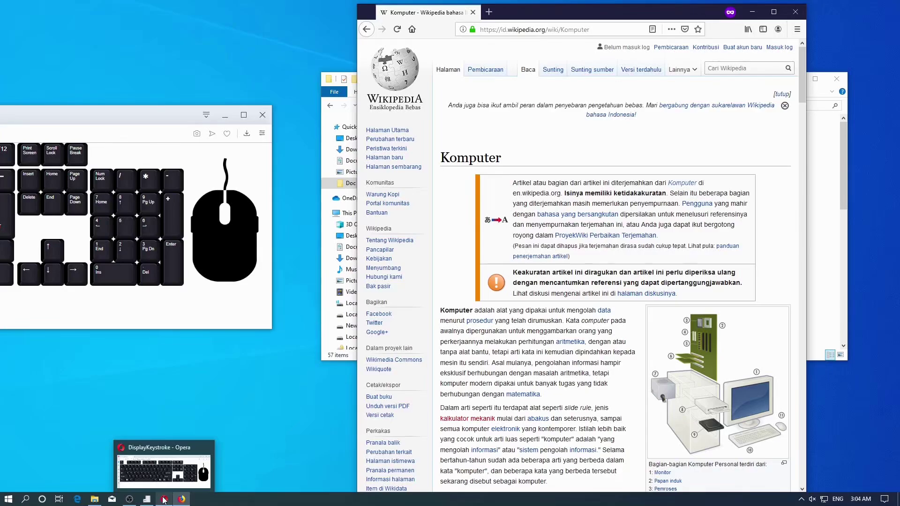
middle_click(163, 501)
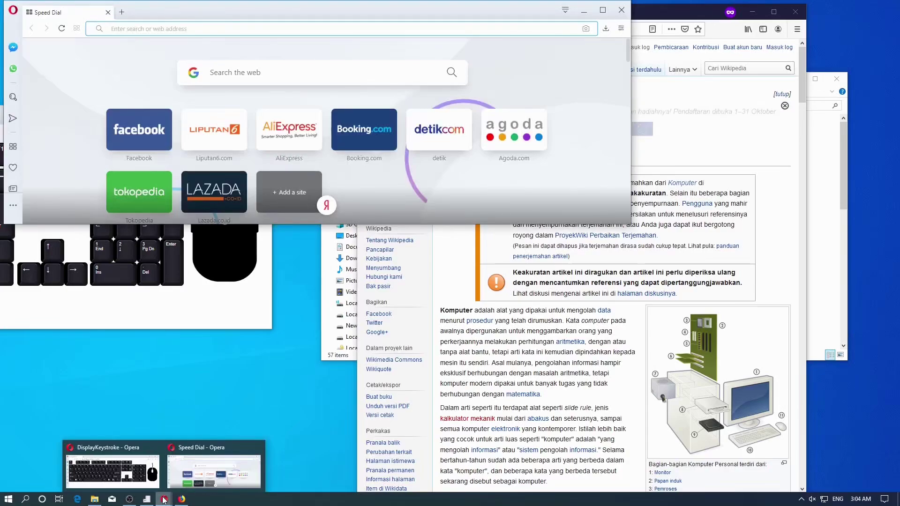
middle_click(163, 500)
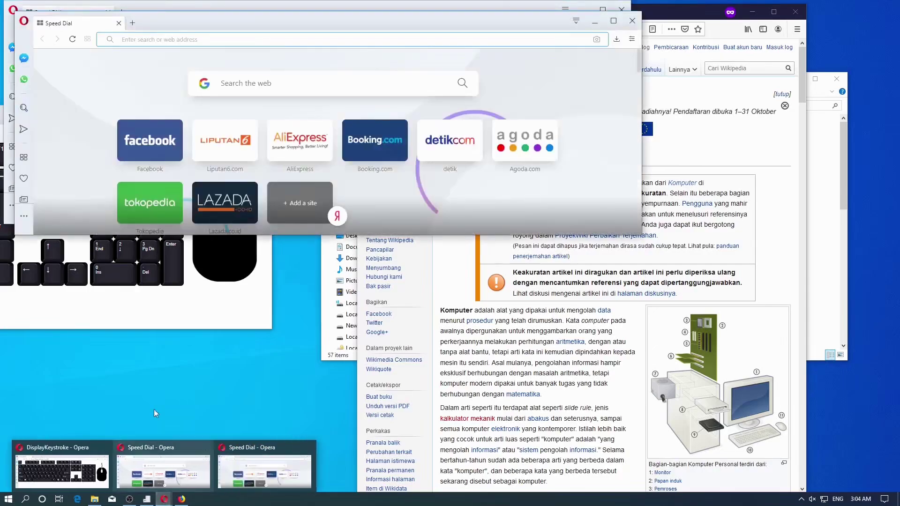
middle_click(165, 500)
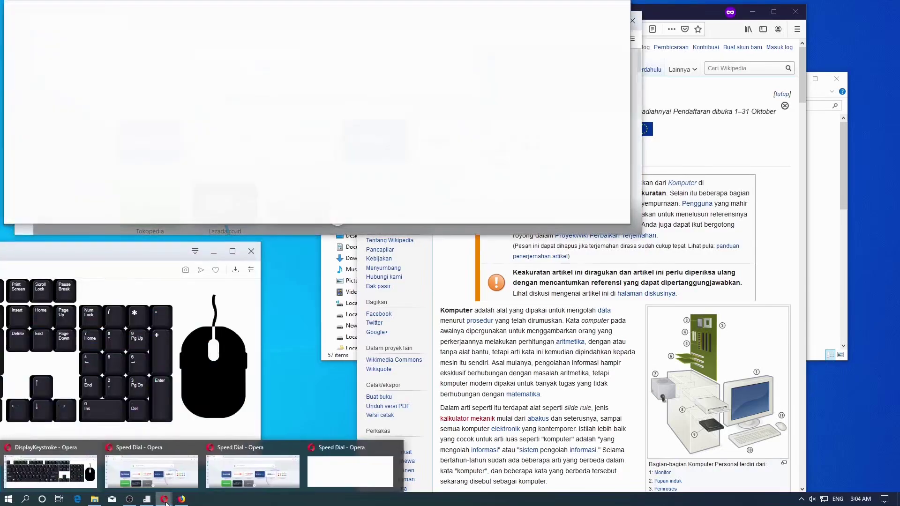
middle_click(164, 501)
middle_click(164, 500)
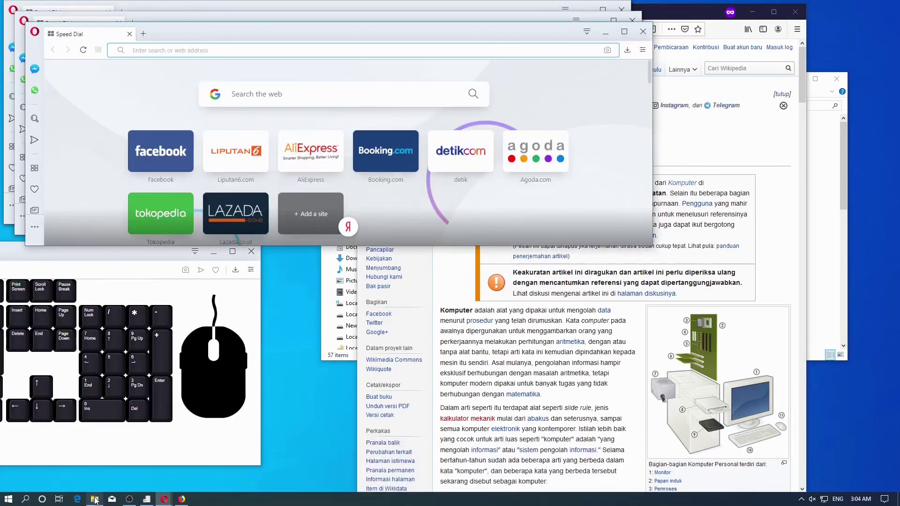
Step: Open five new File Explorer windows alongside the existing Doc window
mouse_move(95, 499)
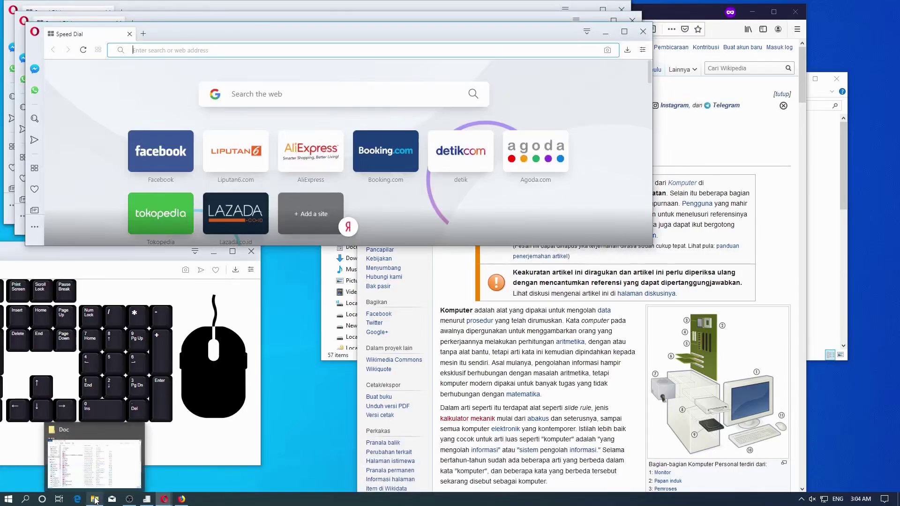
middle_click(96, 499)
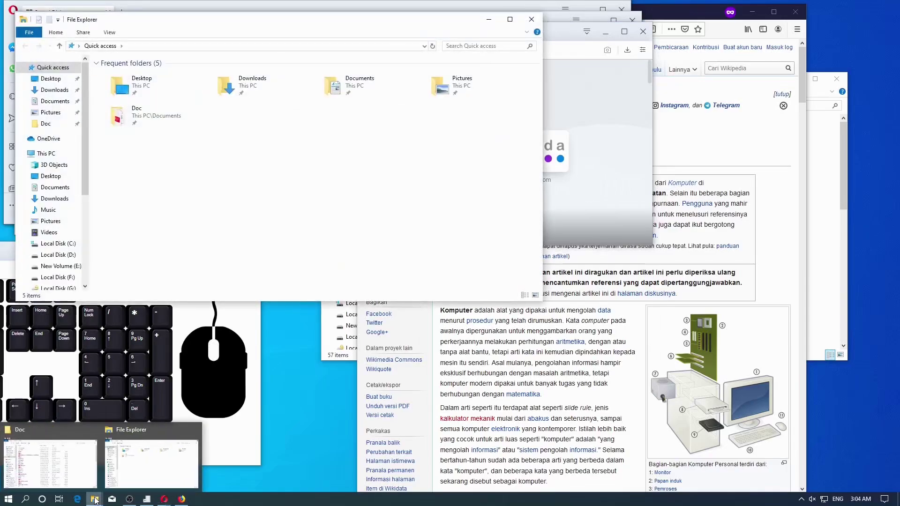
middle_click(96, 499)
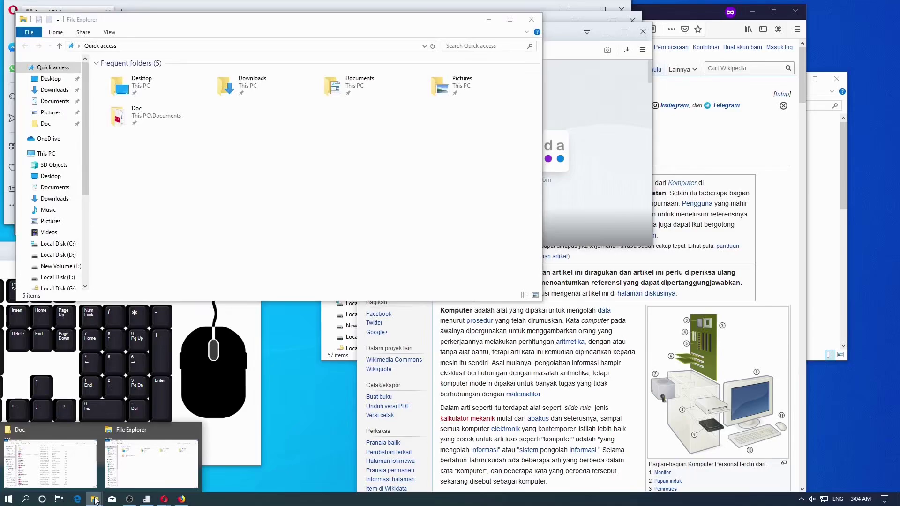
middle_click(96, 500)
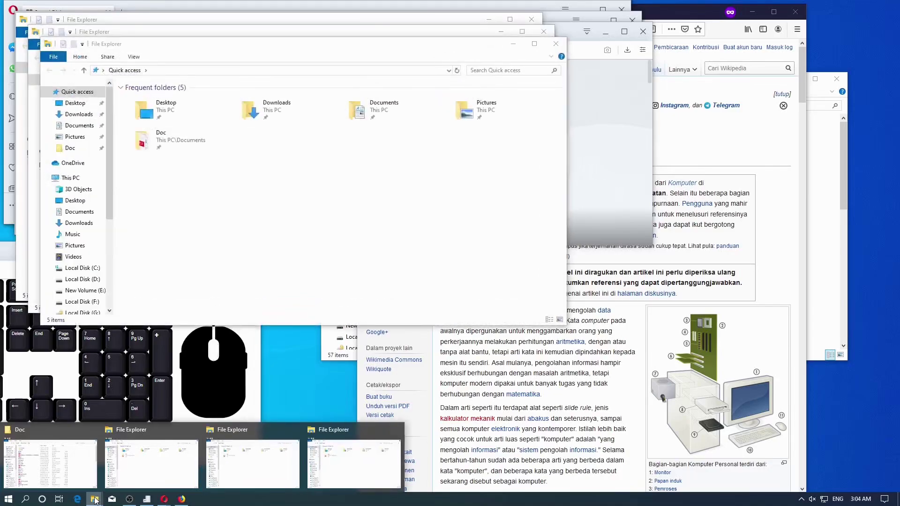
middle_click(96, 499)
middle_click(96, 500)
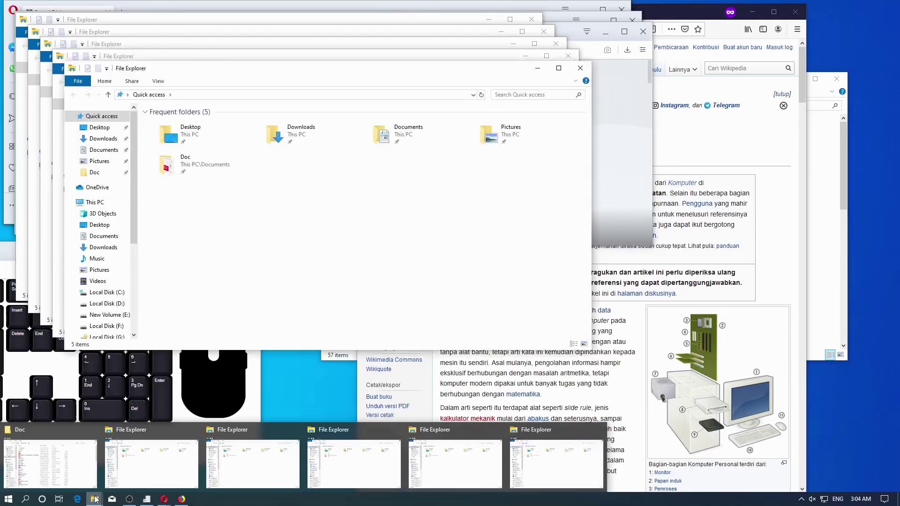